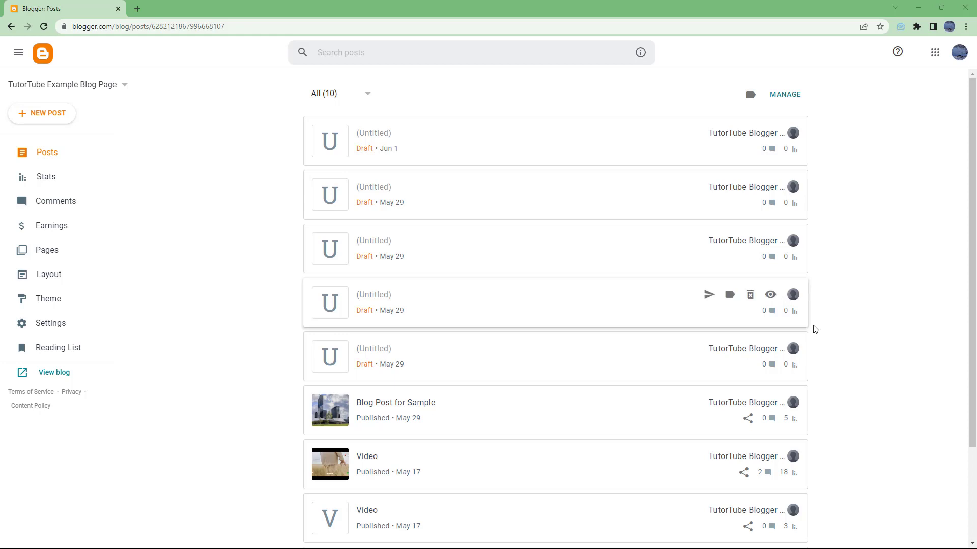
Open the public blog in a new tab and search its posts for 'blog'
click(80, 374)
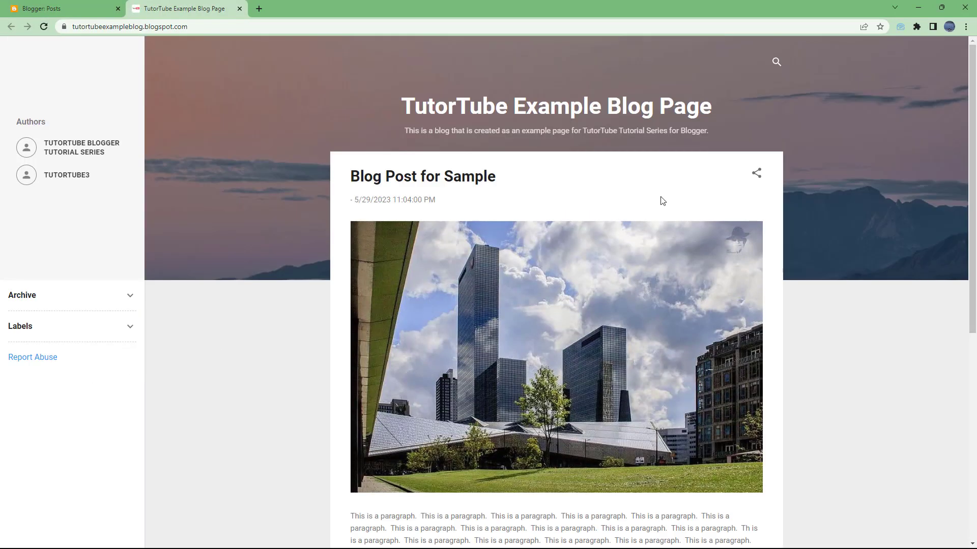
click(773, 66)
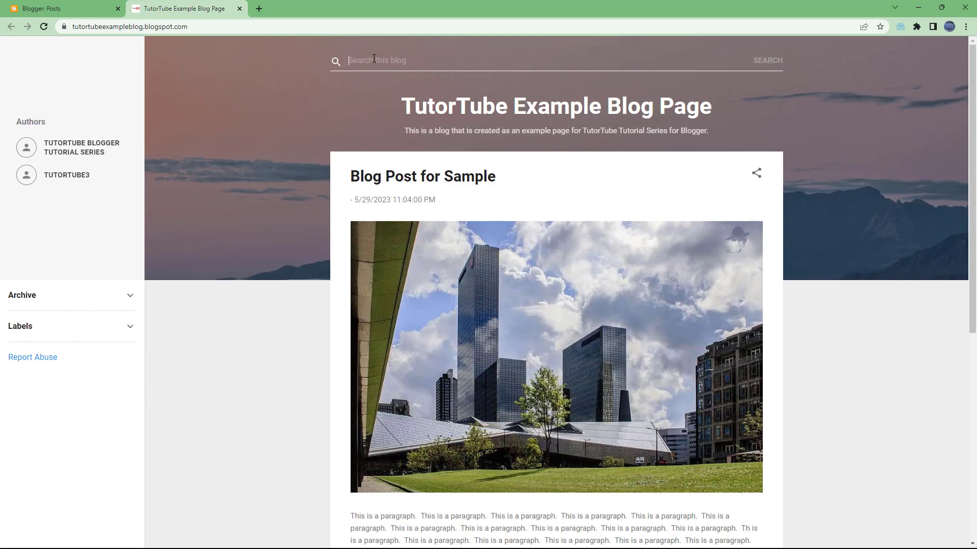
text(blog)
key(Return)
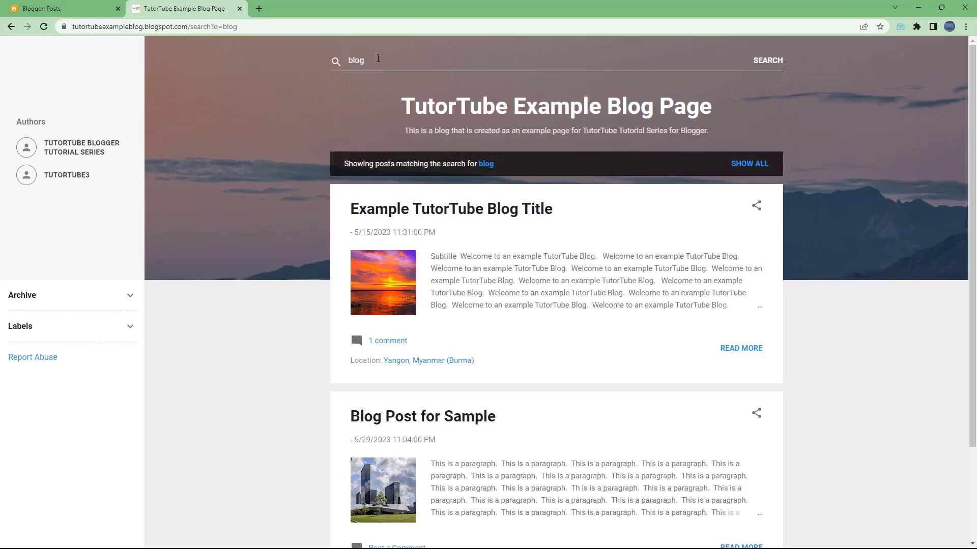
scroll(642, 321, down, 2)
scroll(652, 296, up, 1)
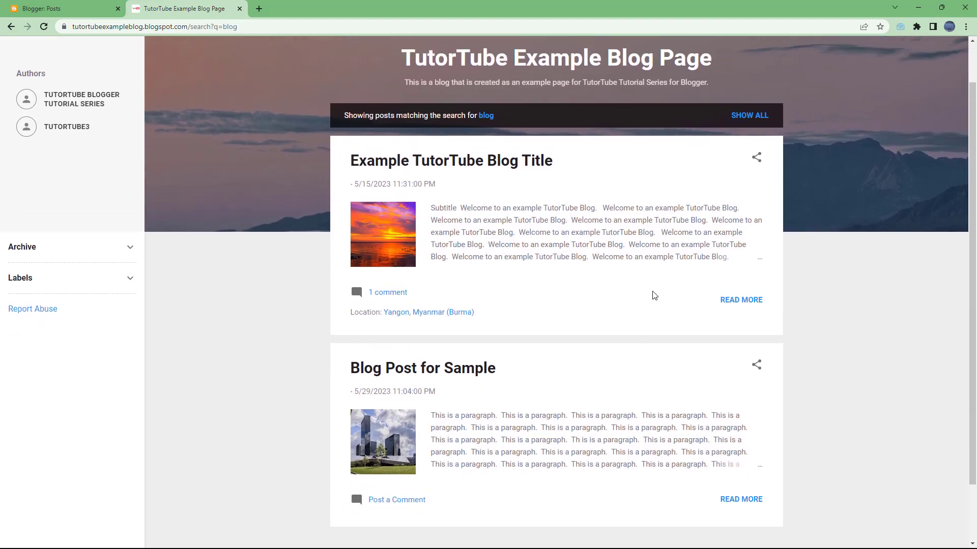
scroll(653, 296, up, 2)
Clear the 'blog' search to list all posts, then return to the Blogger dashboard tab
click(742, 163)
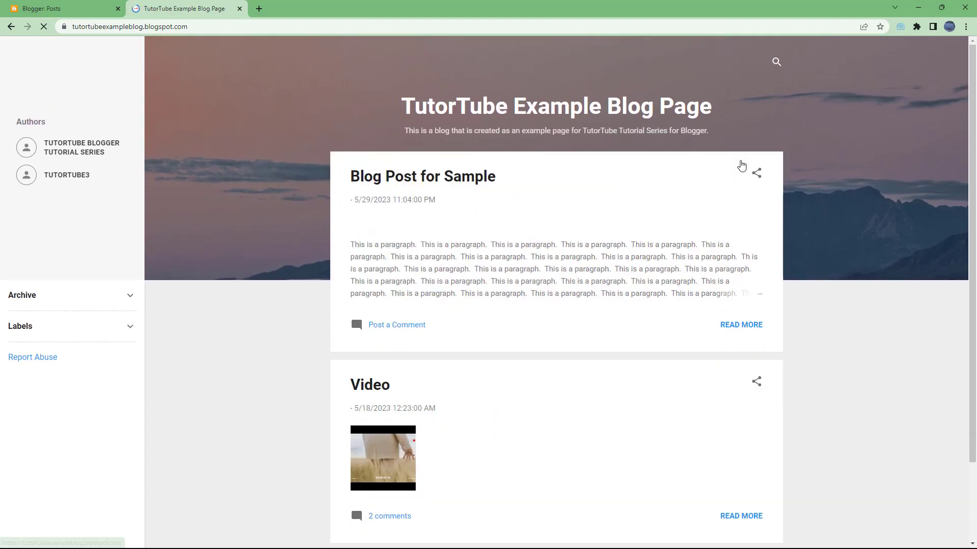
scroll(591, 264, down, 5)
scroll(594, 265, up, 2)
scroll(593, 265, up, 2)
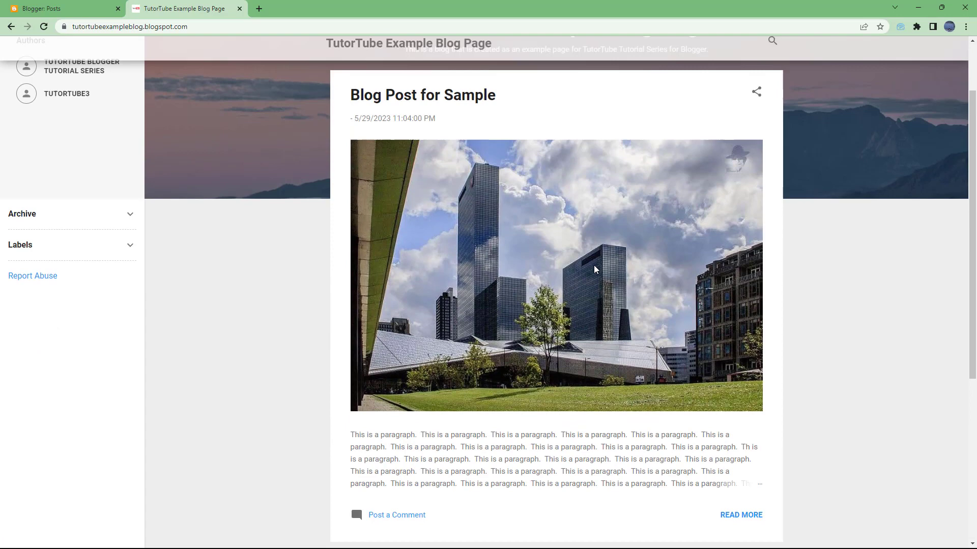
scroll(594, 265, up, 2)
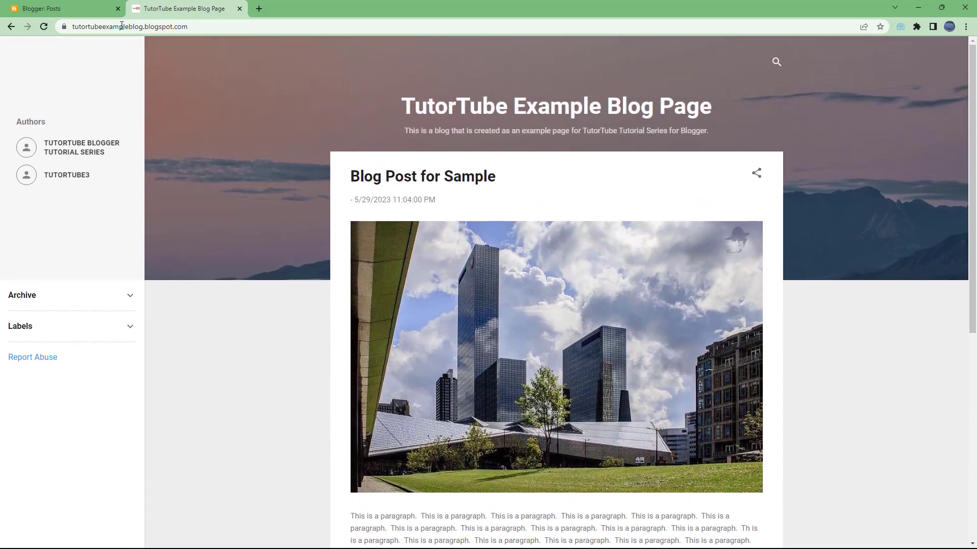
click(66, 9)
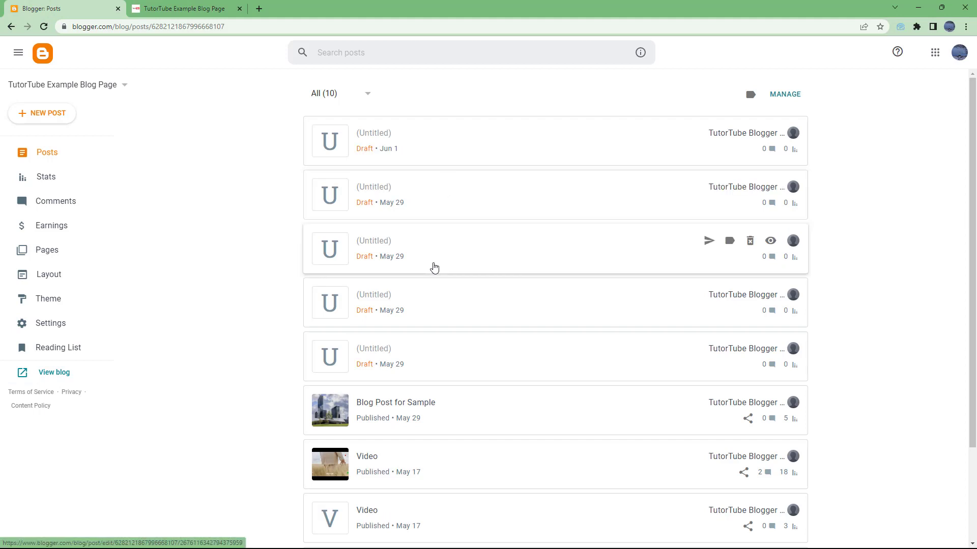
Switch off 'Show this widget' for Search This Blog in Layout, then reload the blog
click(71, 273)
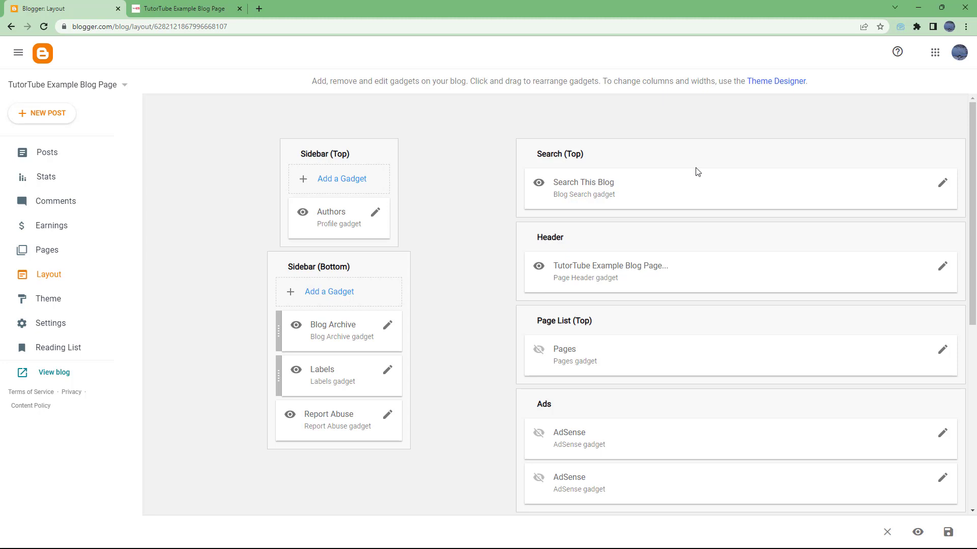
click(941, 184)
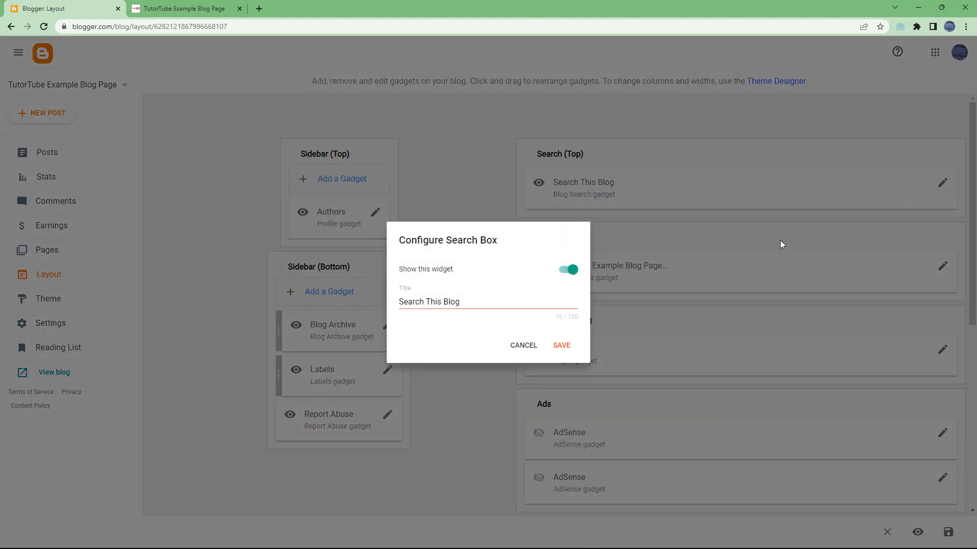
click(569, 270)
click(561, 345)
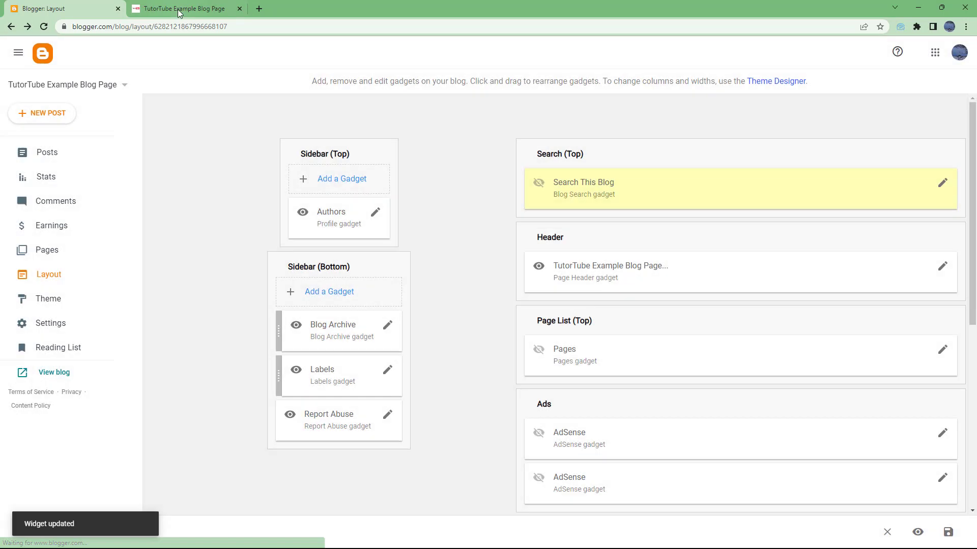
click(178, 9)
click(43, 28)
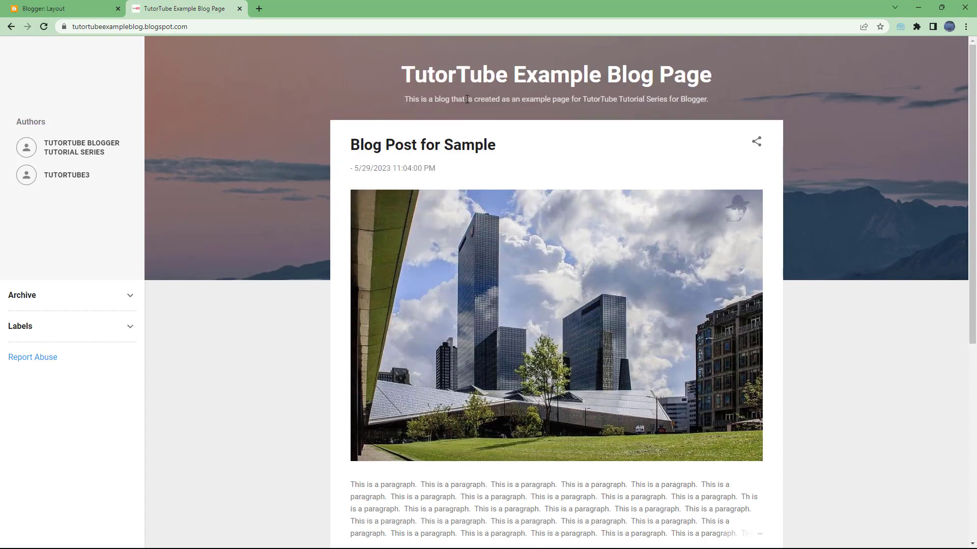
scroll(255, 220, down, 5)
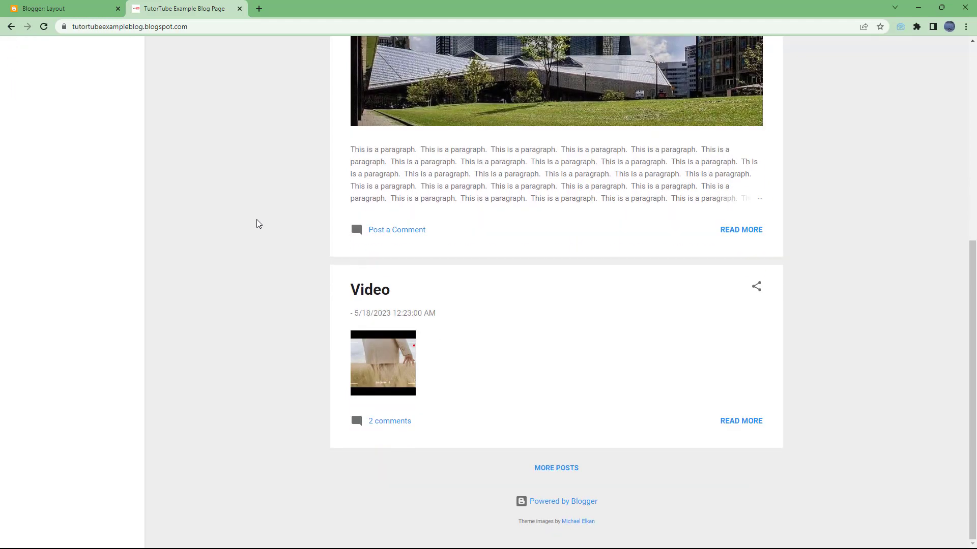
scroll(257, 223, up, 1)
scroll(259, 228, up, 4)
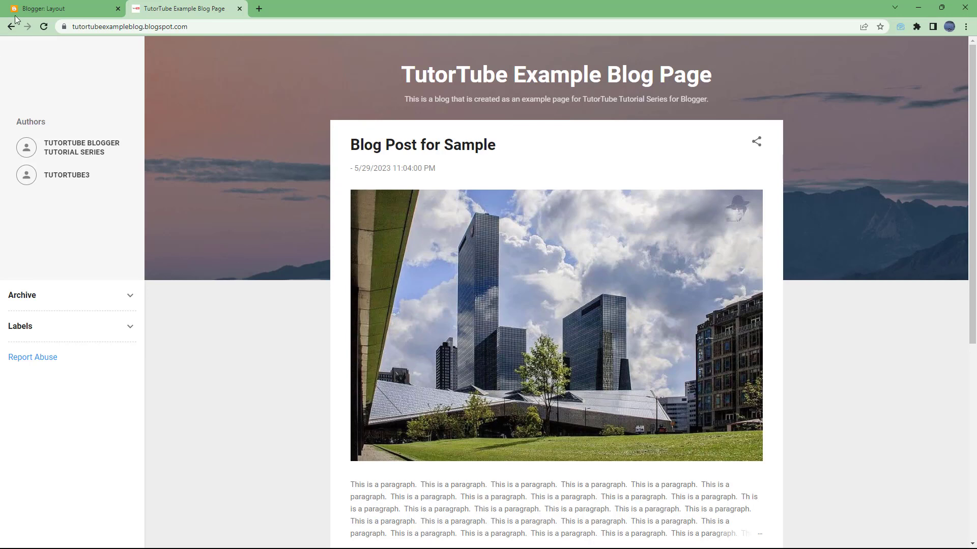
Switch 'Show this widget' back on for Search This Blog, then reload the blog
click(34, 7)
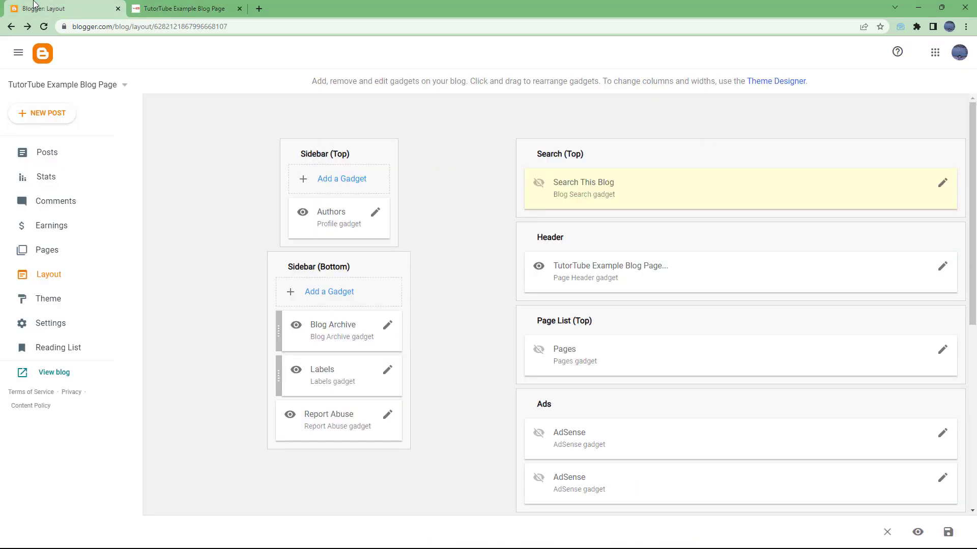
click(943, 184)
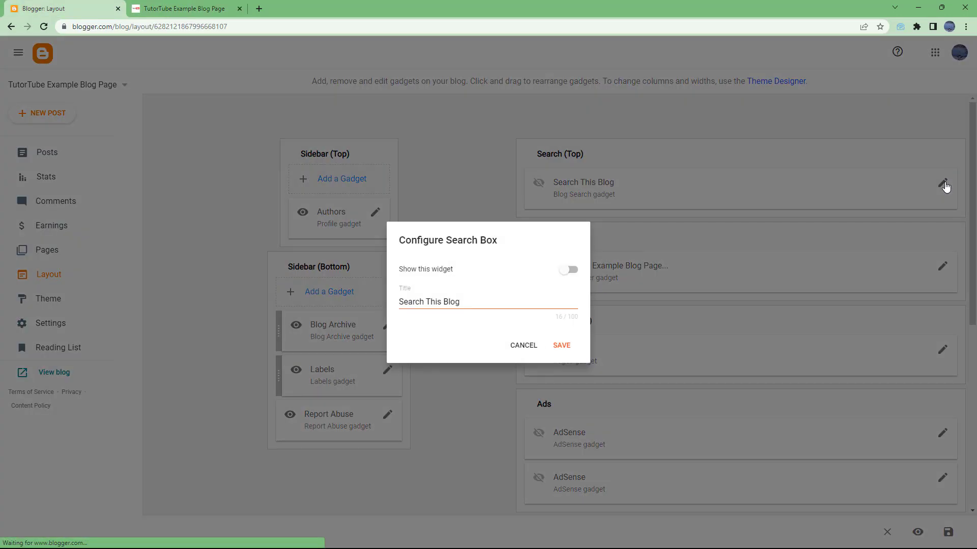
click(569, 271)
click(562, 346)
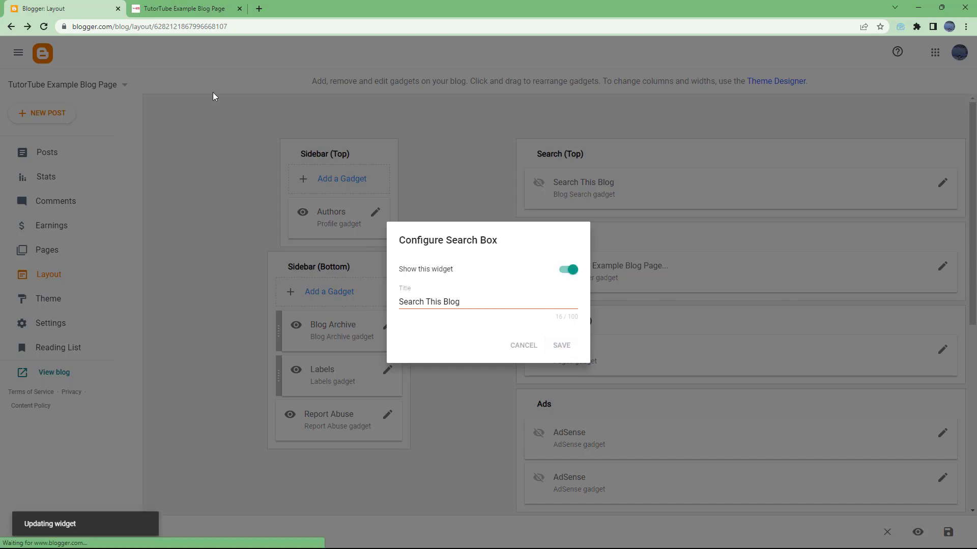
click(172, 9)
click(43, 26)
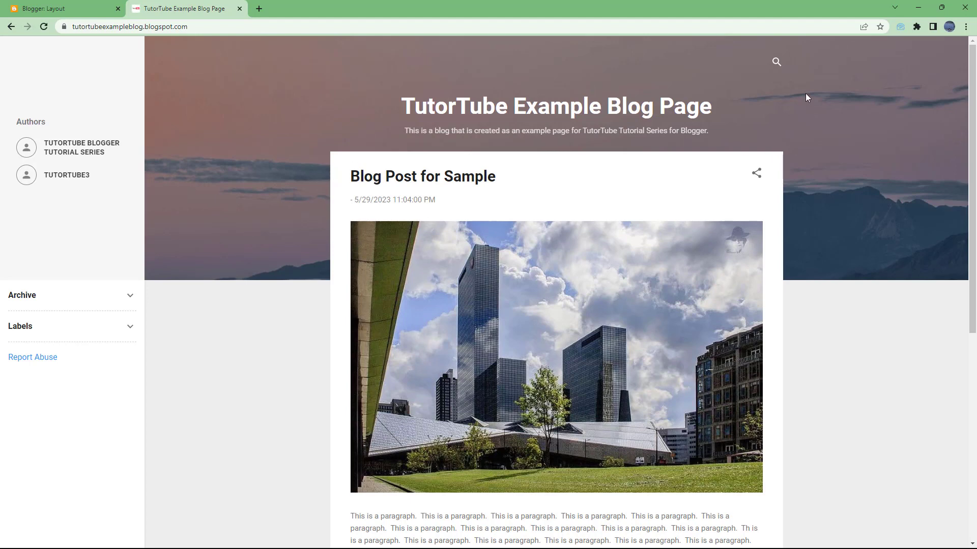
Expand the blog header's search bar and focus the 'Search this blog' field
click(776, 61)
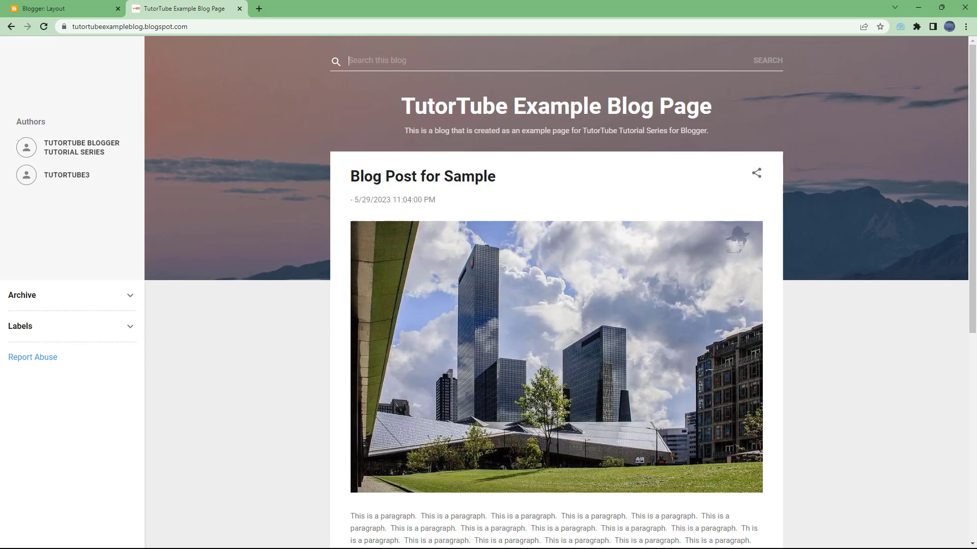
click(348, 60)
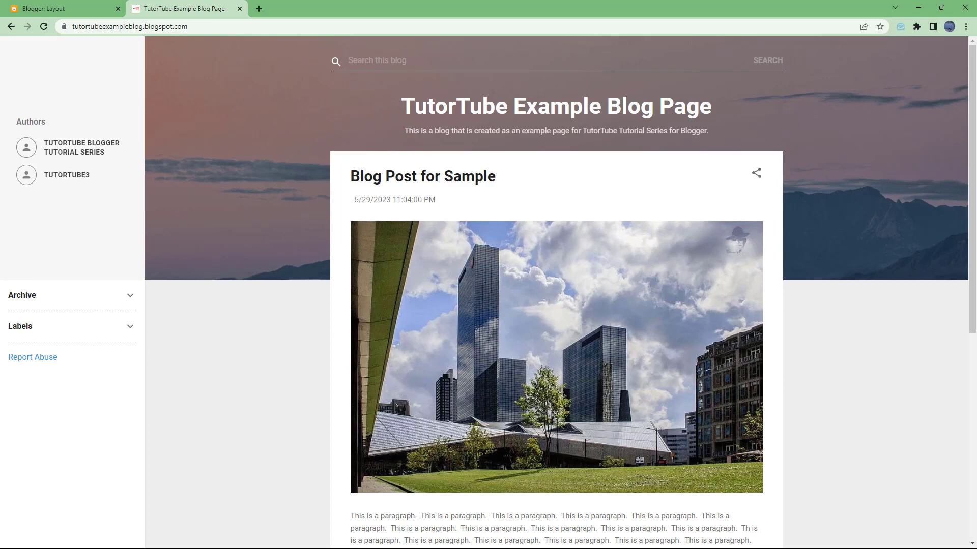